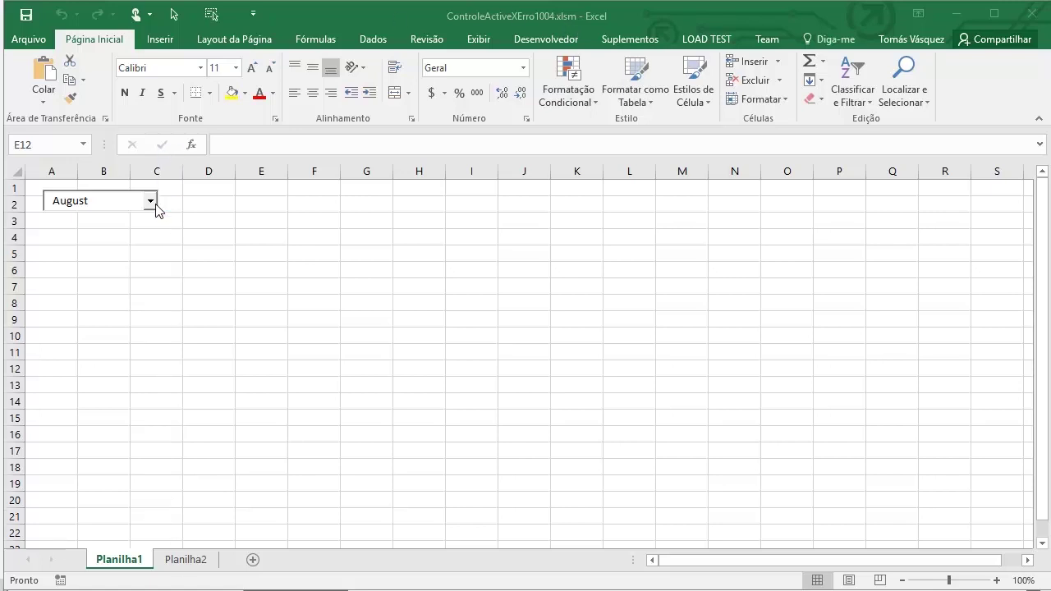
Browse the Desenvolvedor tab's Inserir control gallery, then view Planilha1's code in Visual Basic
click(256, 227)
click(581, 44)
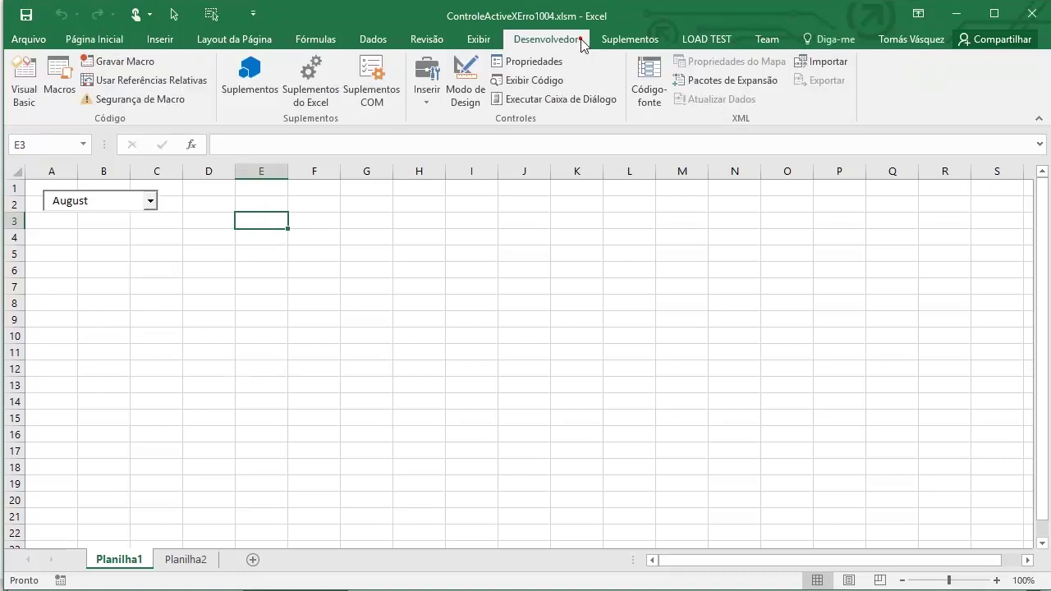
click(426, 103)
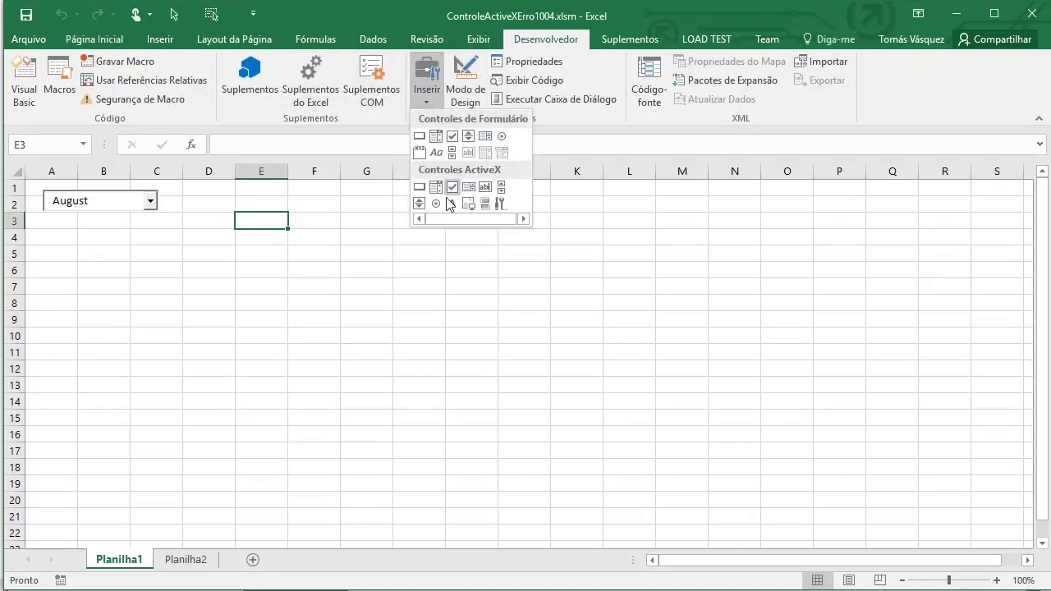
click(301, 280)
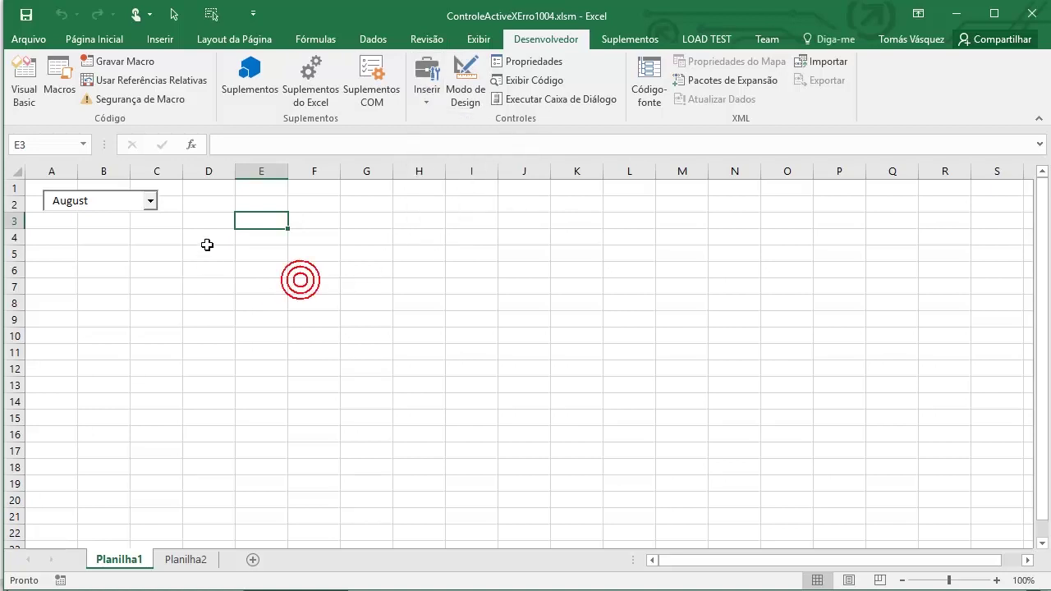
click(190, 237)
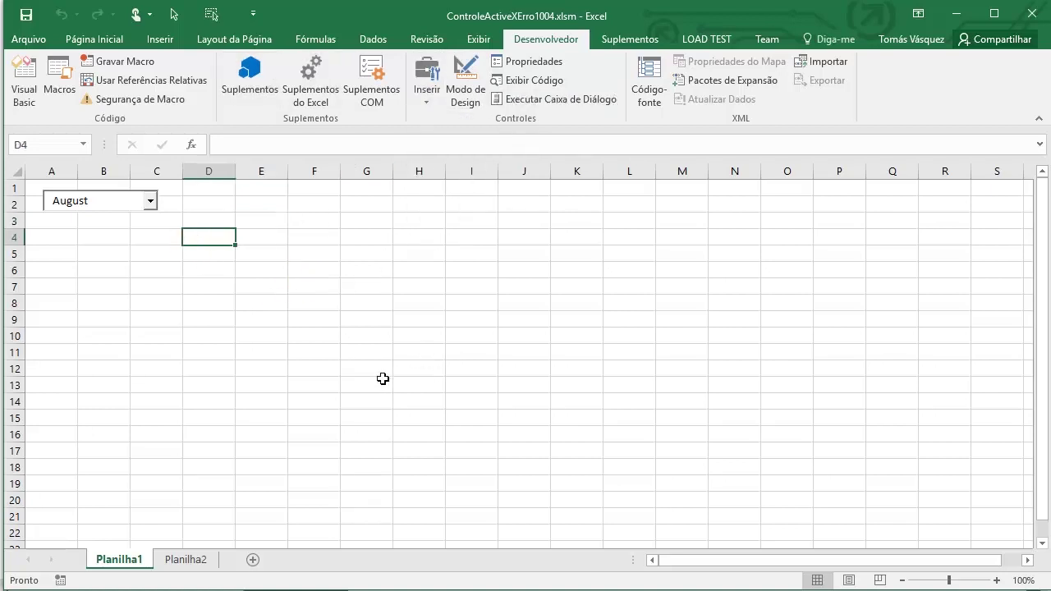
click(26, 94)
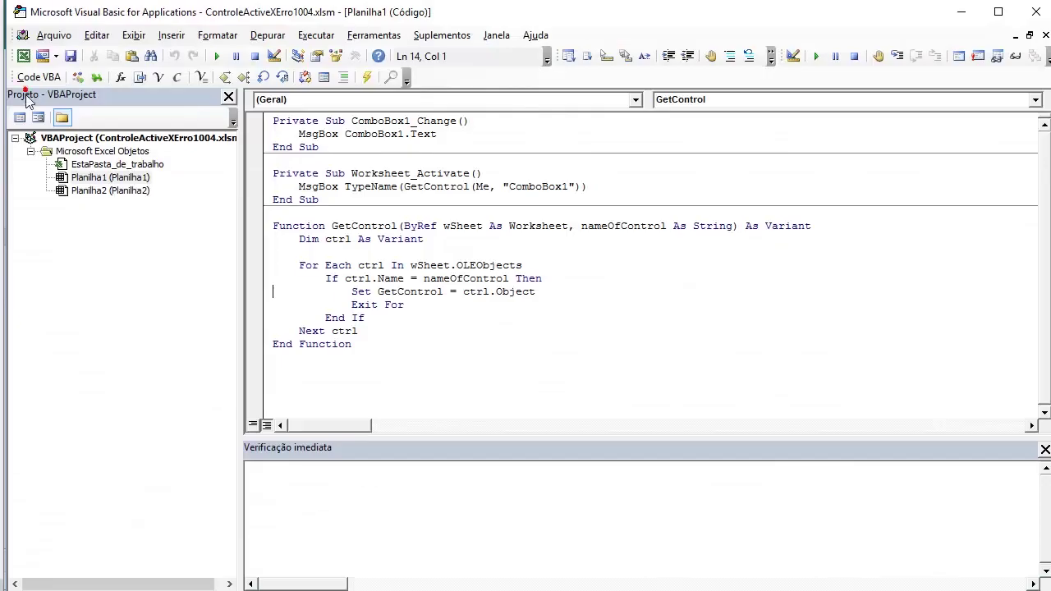
Review the ComboBox1_Change procedure and the MsgBox line in Worksheet_Activate
click(350, 146)
click(388, 133)
click(467, 137)
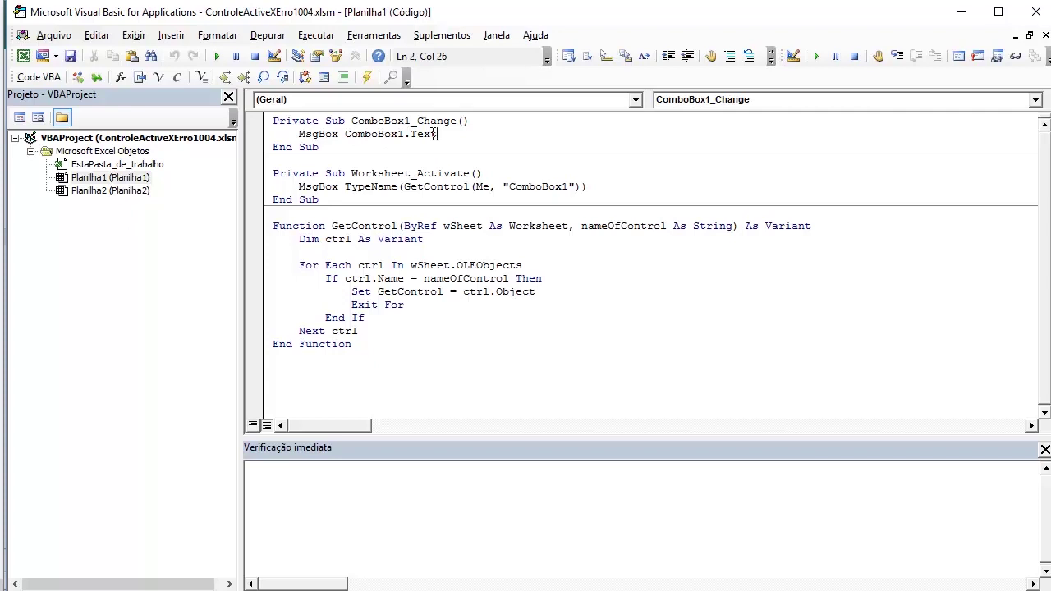
drag(615, 186, 299, 187)
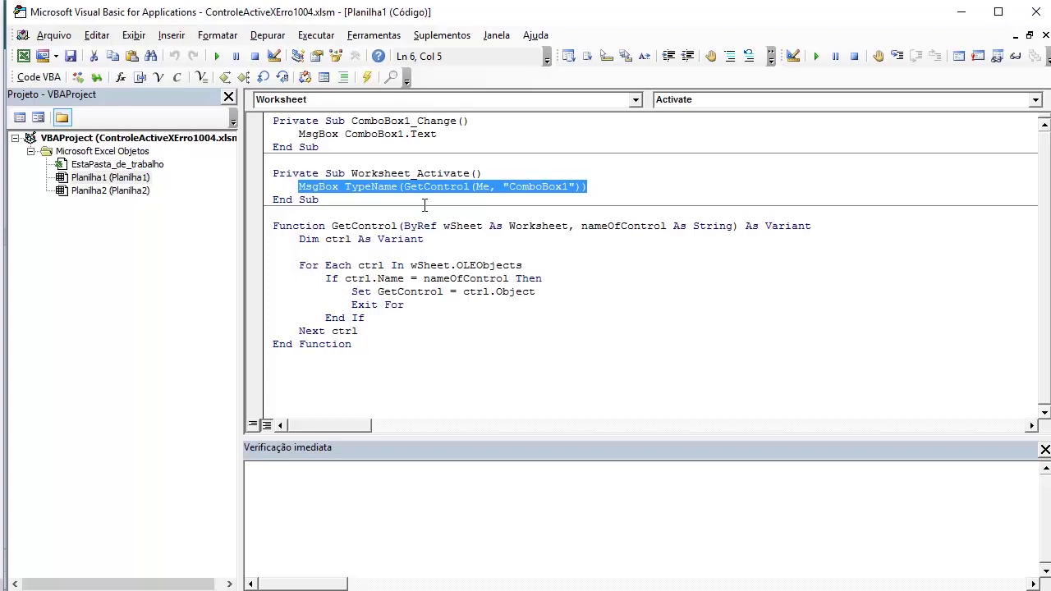
Inspect the GetControl function's OLEObjects loop, then go back to the Excel workbook
click(383, 234)
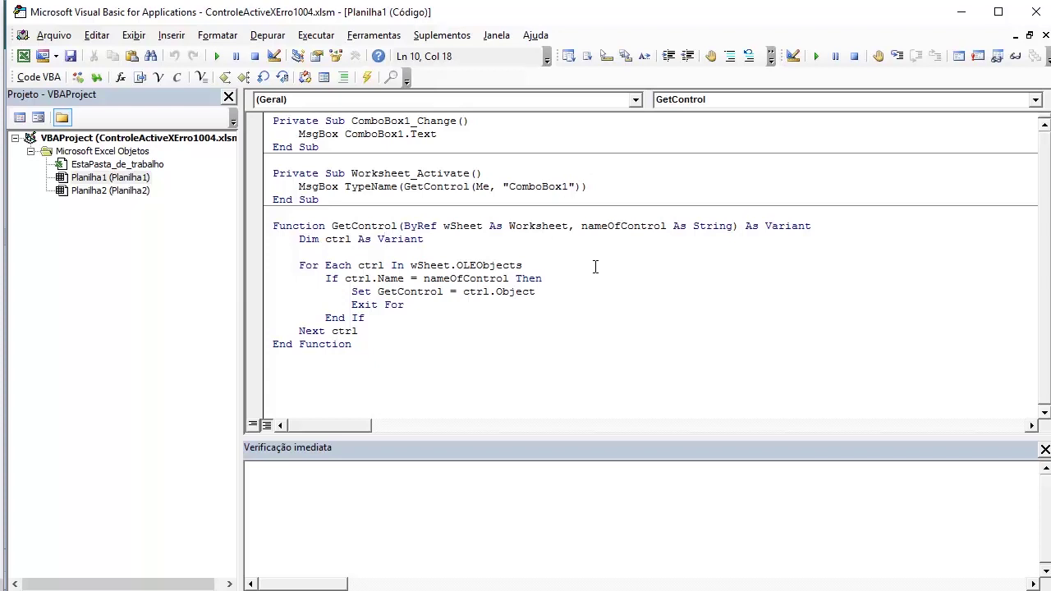
double_click(483, 265)
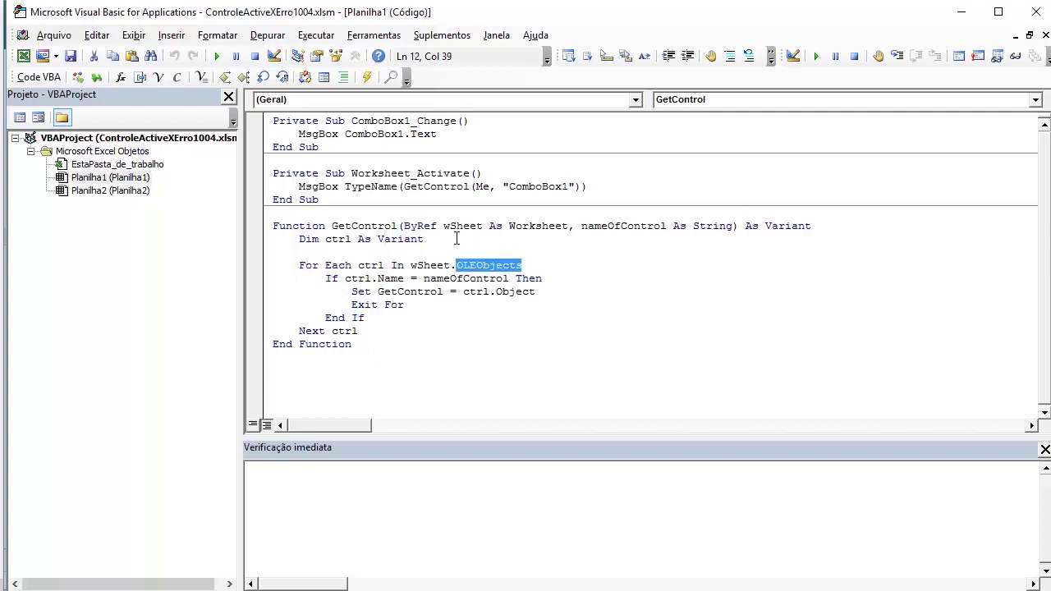
click(432, 267)
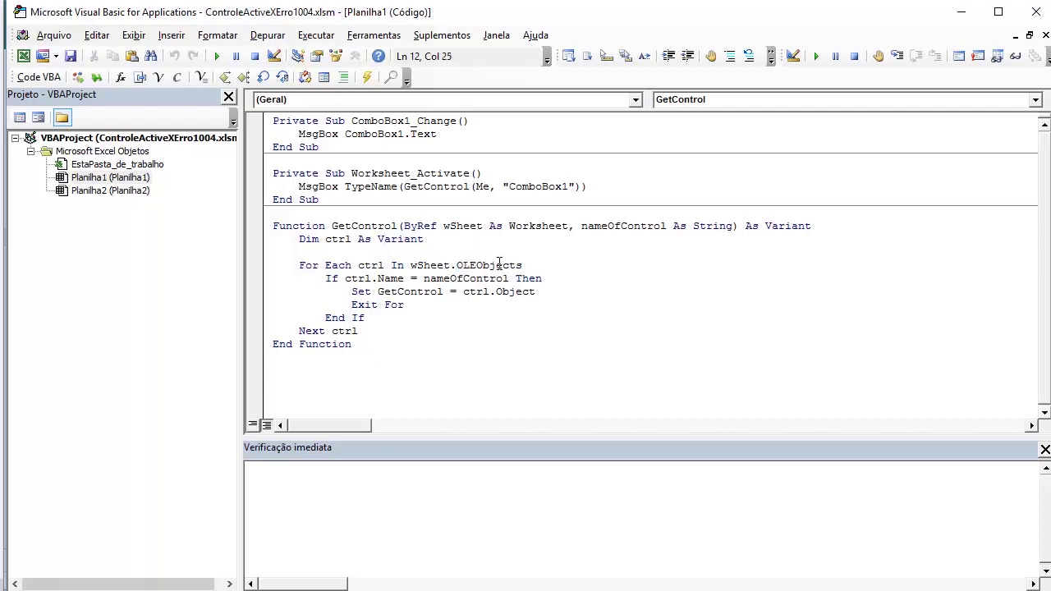
double_click(498, 266)
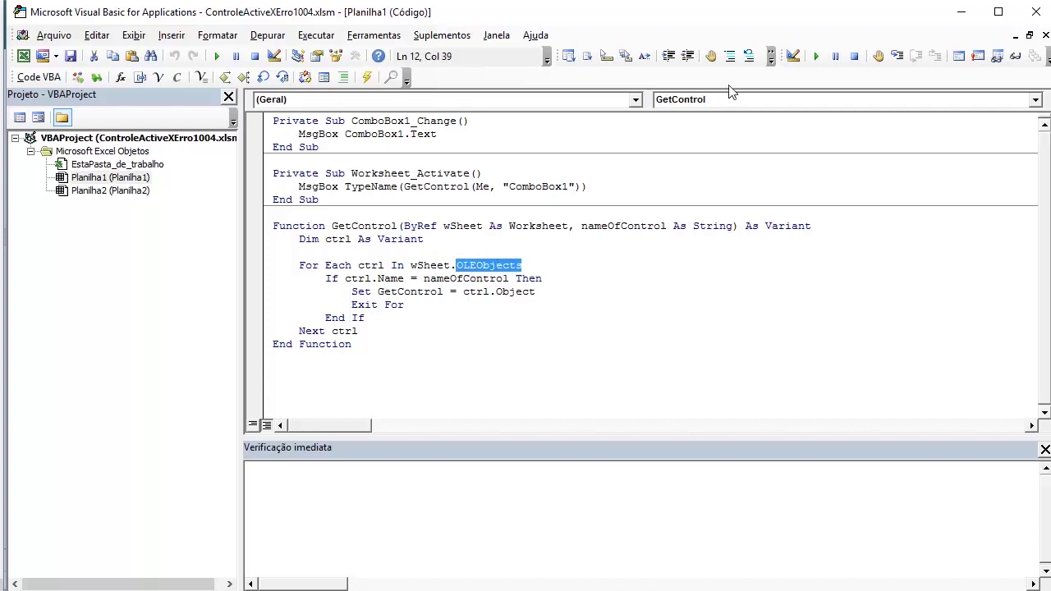
click(24, 56)
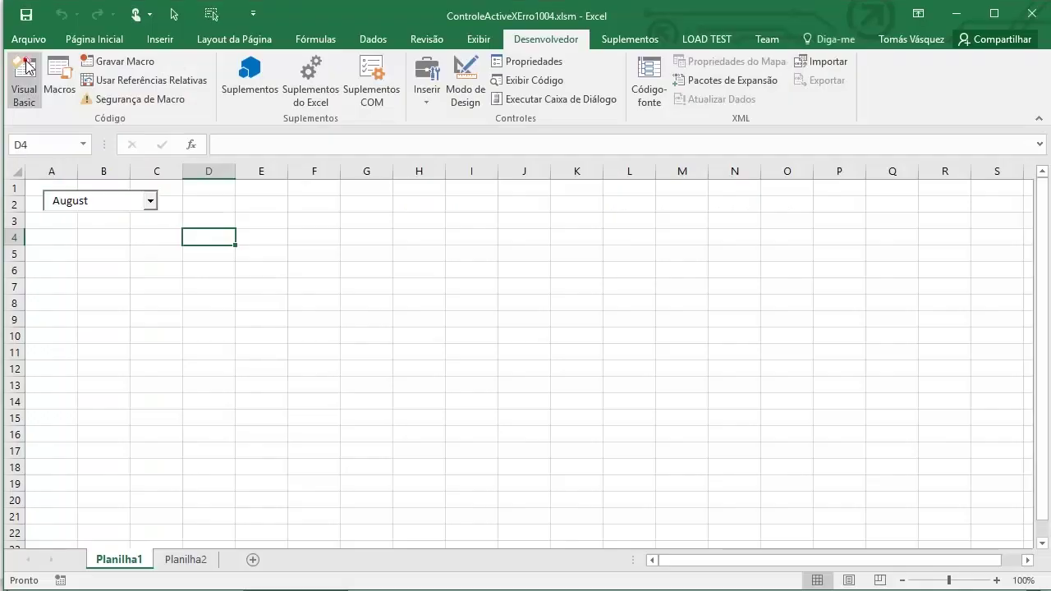
click(197, 560)
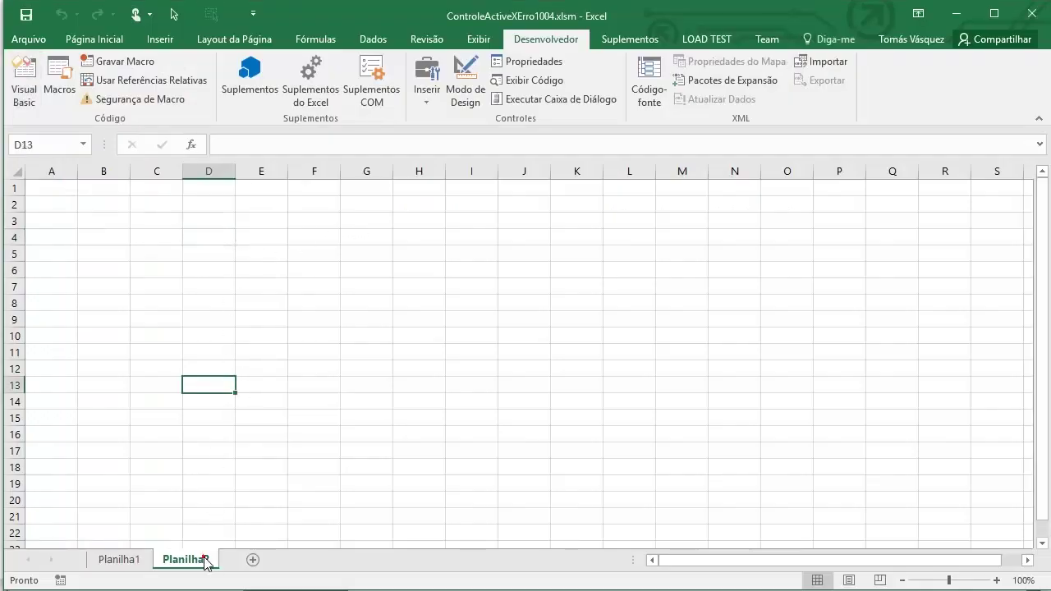
click(130, 562)
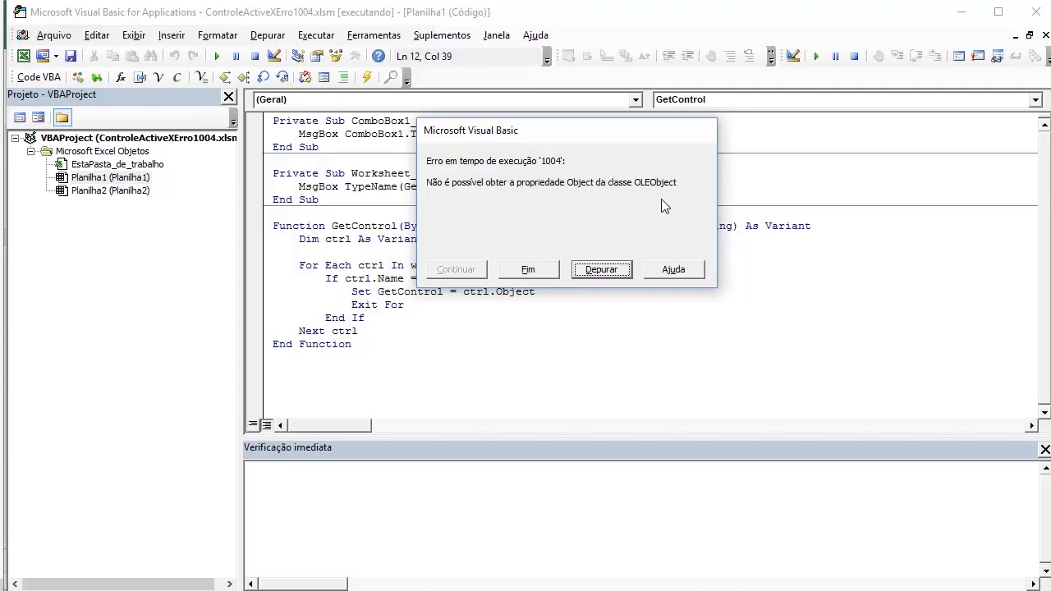
key(Return)
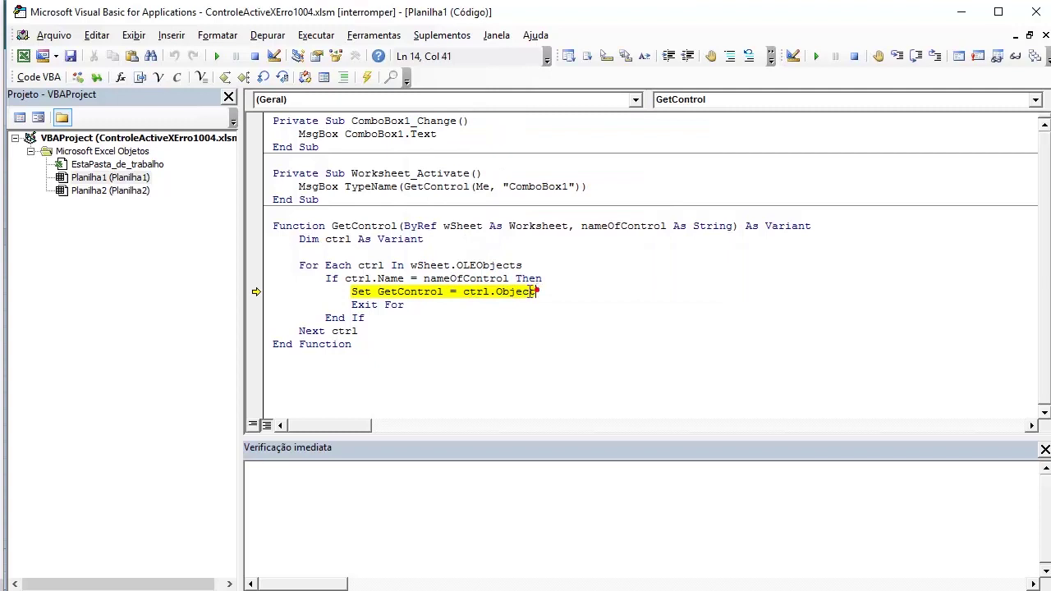
drag(536, 292, 502, 292)
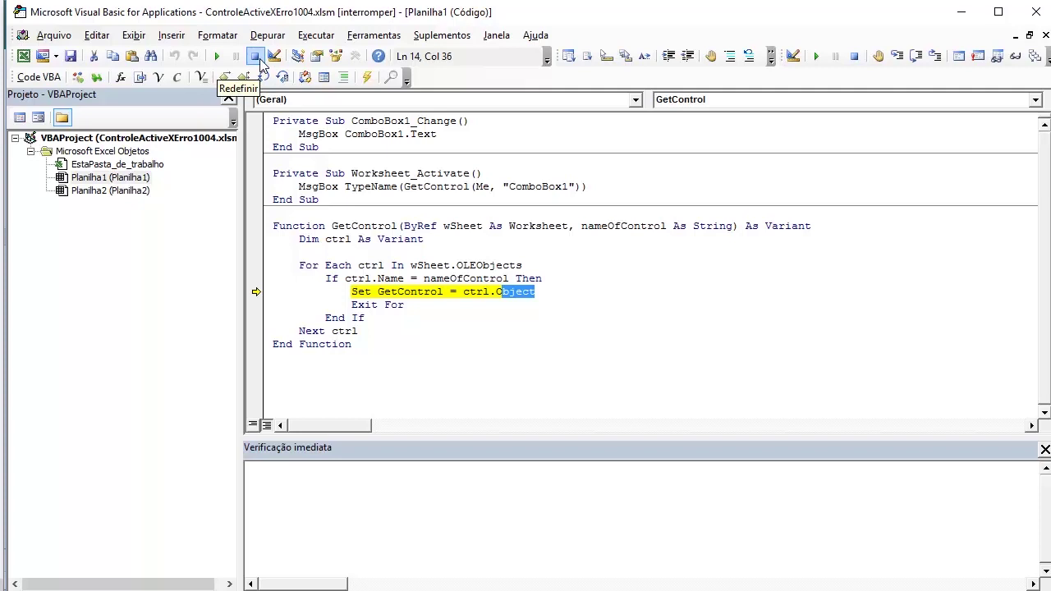
click(260, 61)
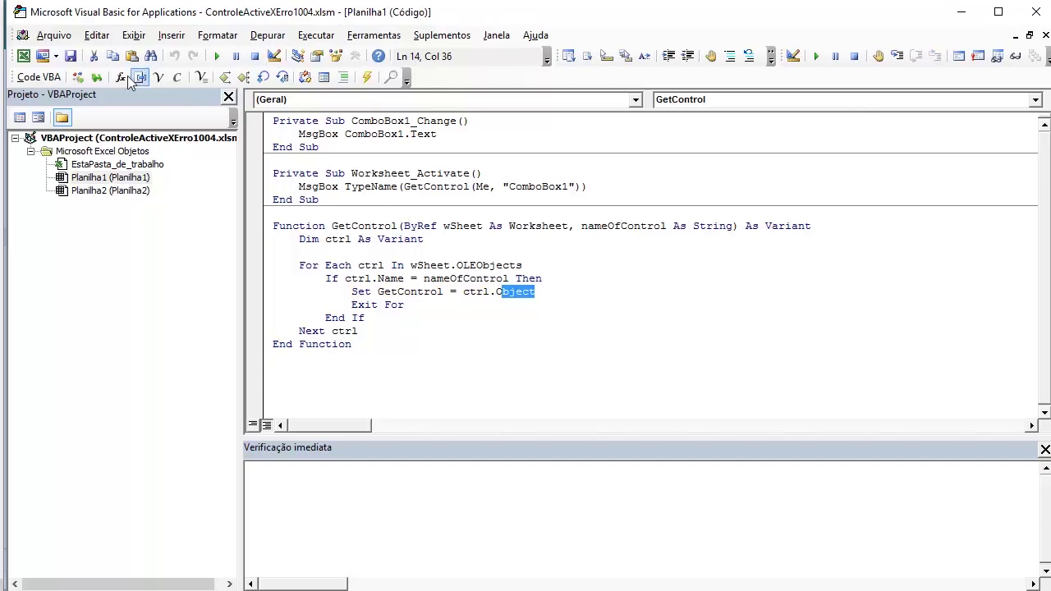
click(23, 57)
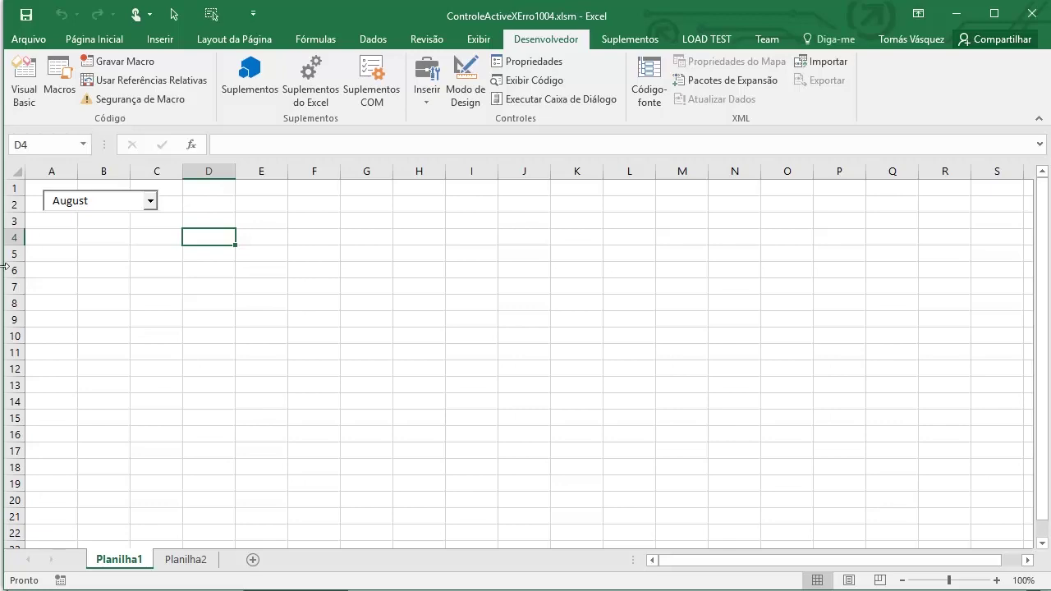
Go through Arquivo > Opções to Central de Confiabilidade and open its settings
click(29, 40)
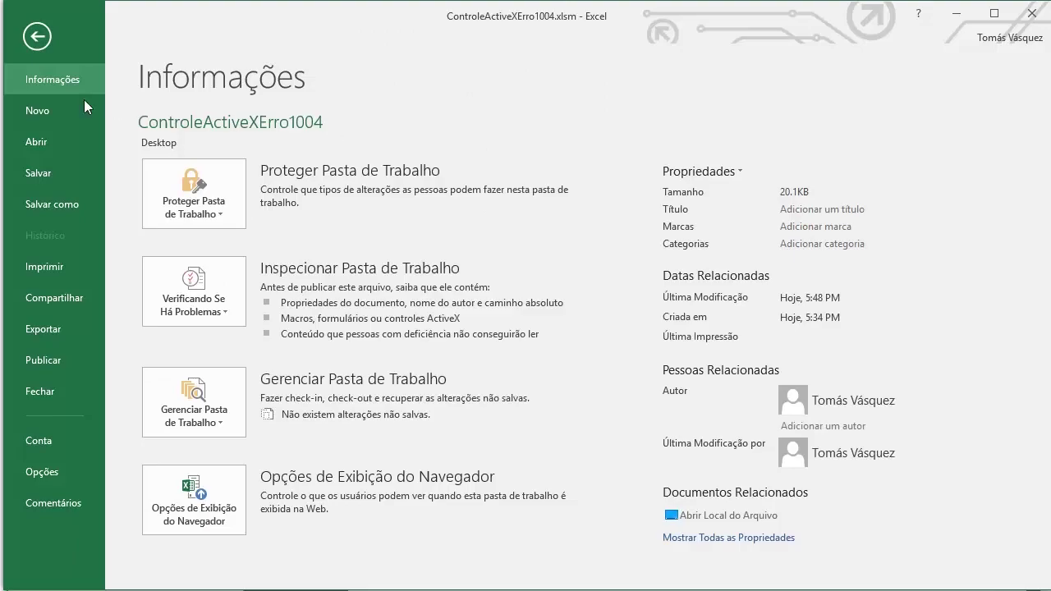
click(39, 37)
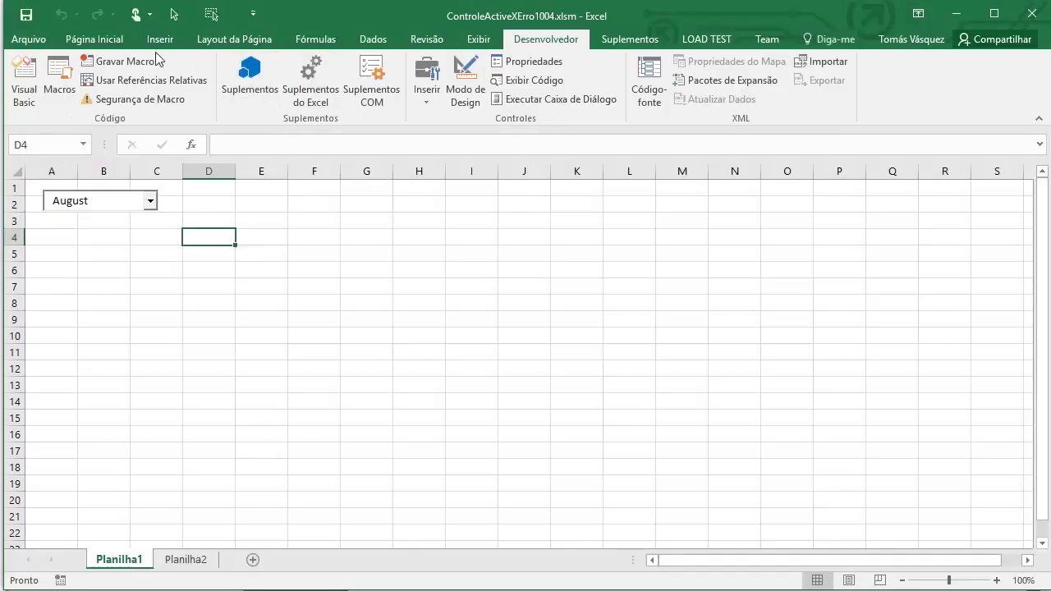
click(37, 41)
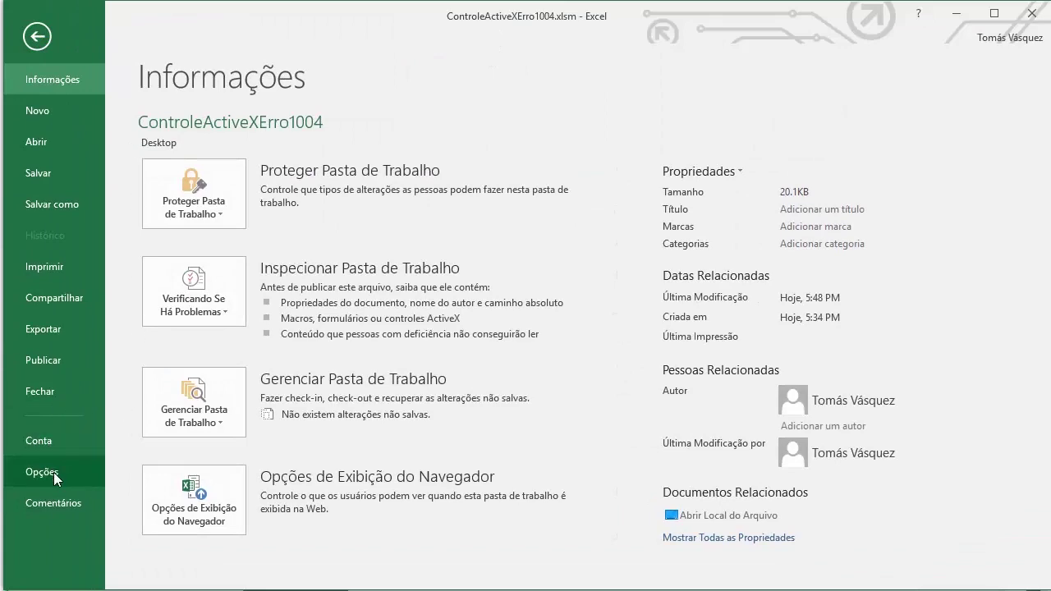
click(53, 472)
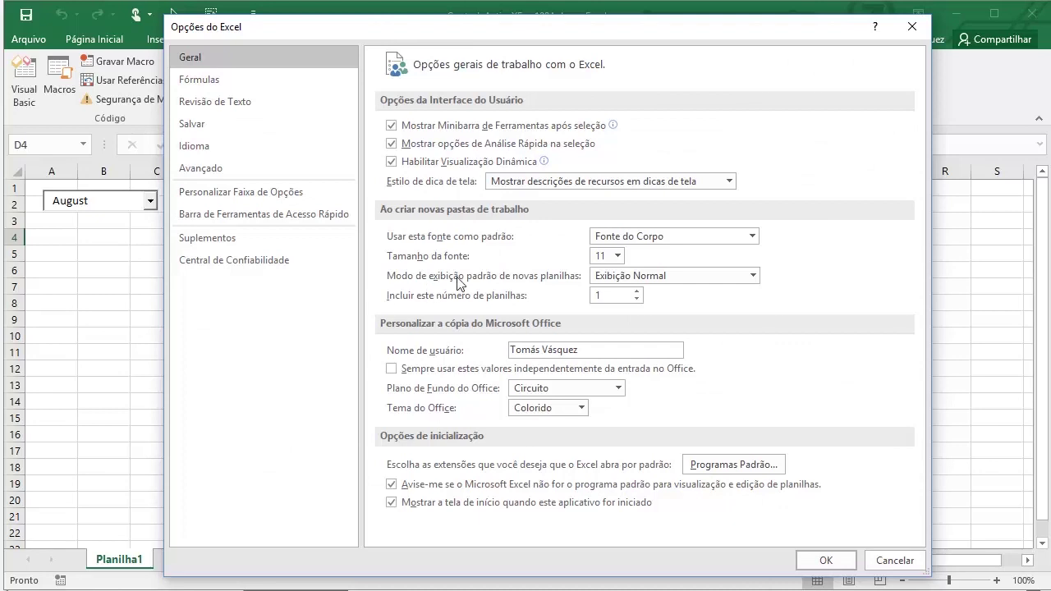
click(240, 262)
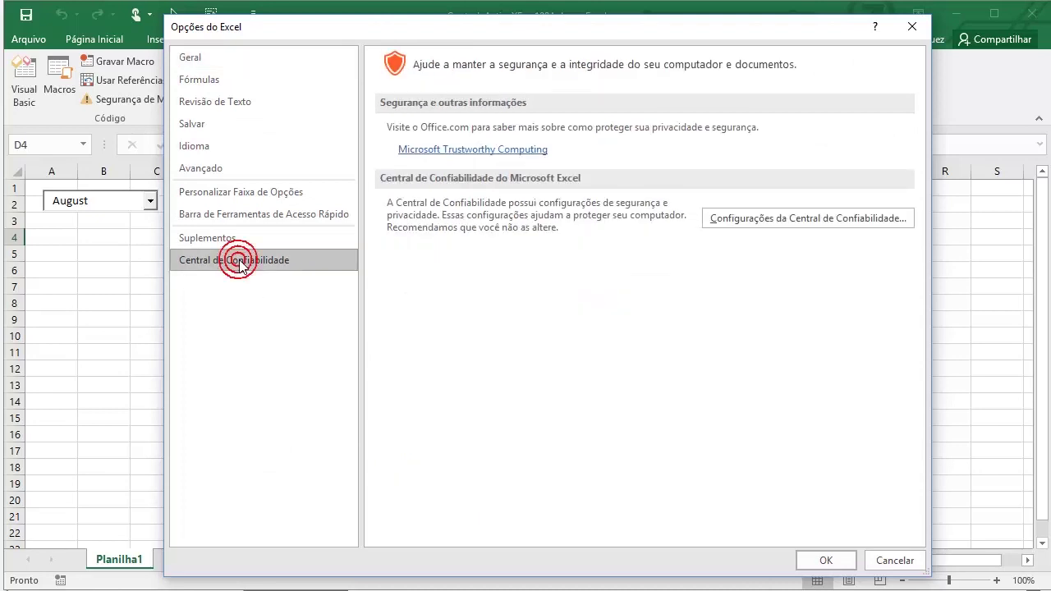
click(795, 219)
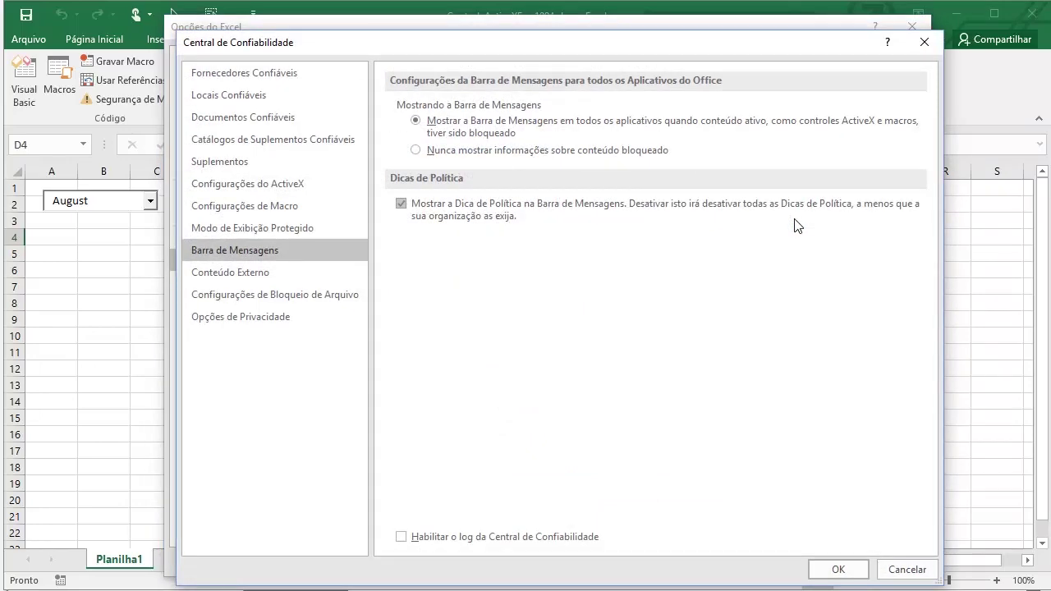
Set ActiveX to 'Avisar antes de habilitar todos os controles com restrições mínimas' and confirm both dialogs
click(278, 190)
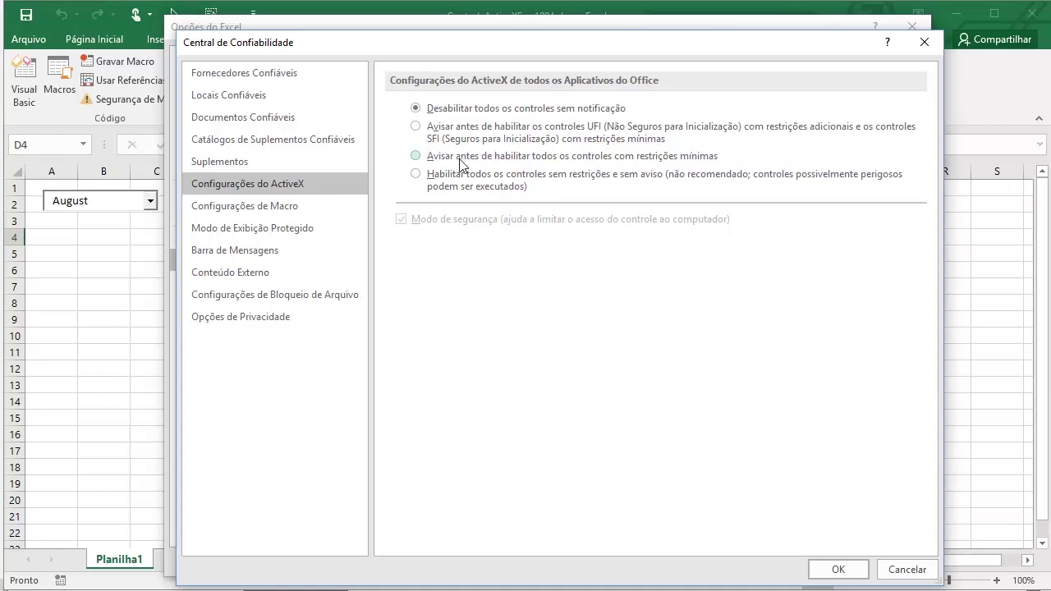
click(503, 159)
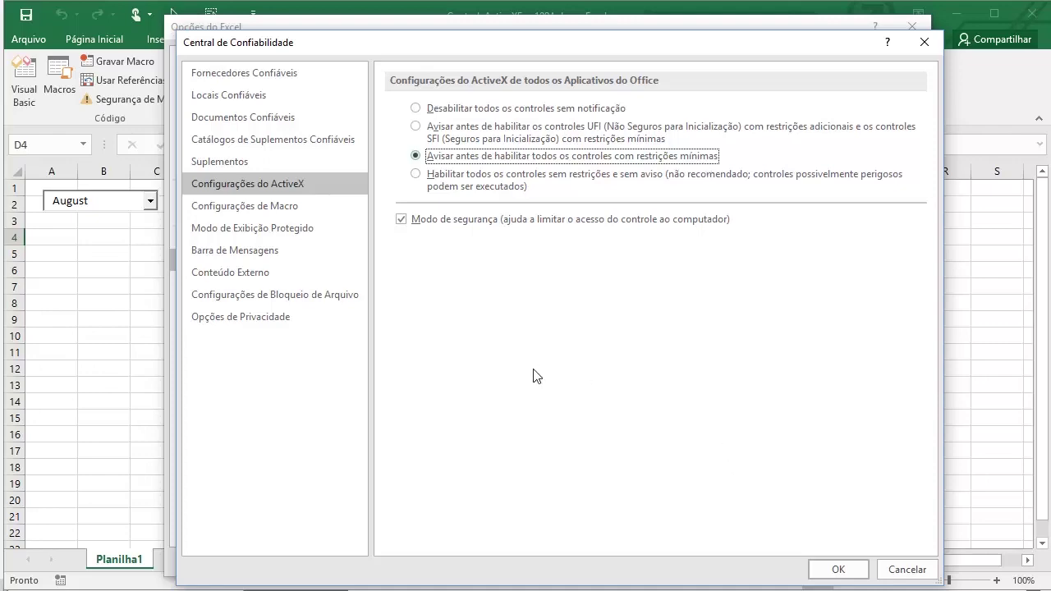
click(844, 564)
click(843, 564)
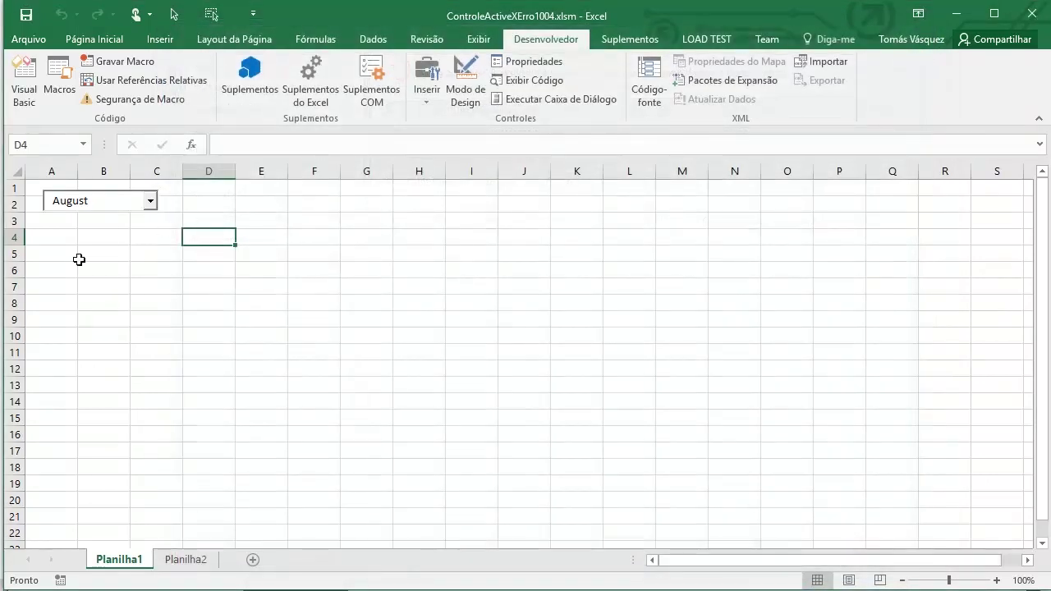
Re-run Planilha1's Activate code, debug the recurring error 1004, reset the macro and return to Excel
click(198, 560)
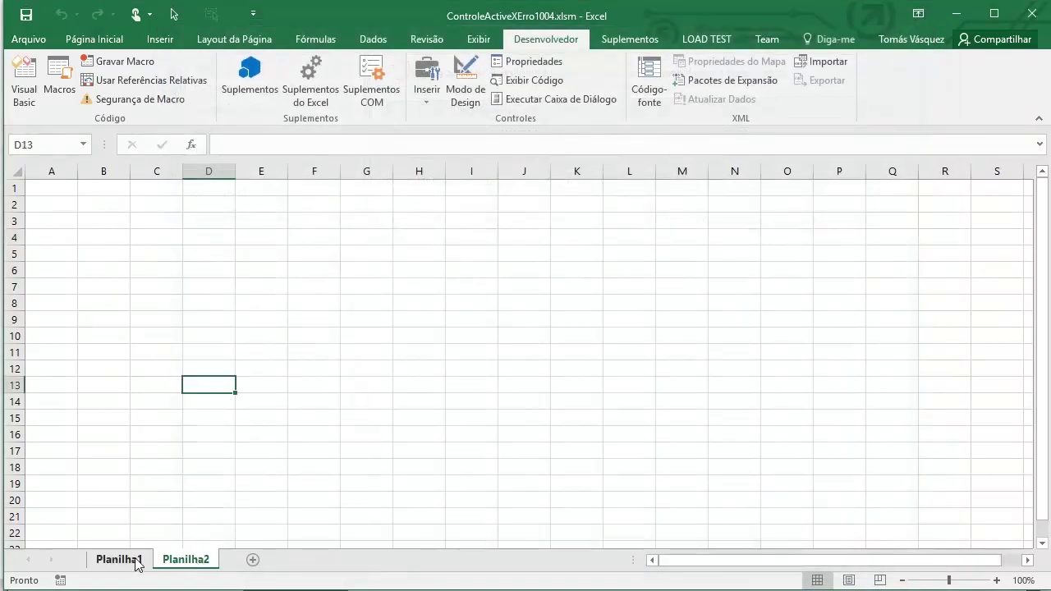
click(131, 562)
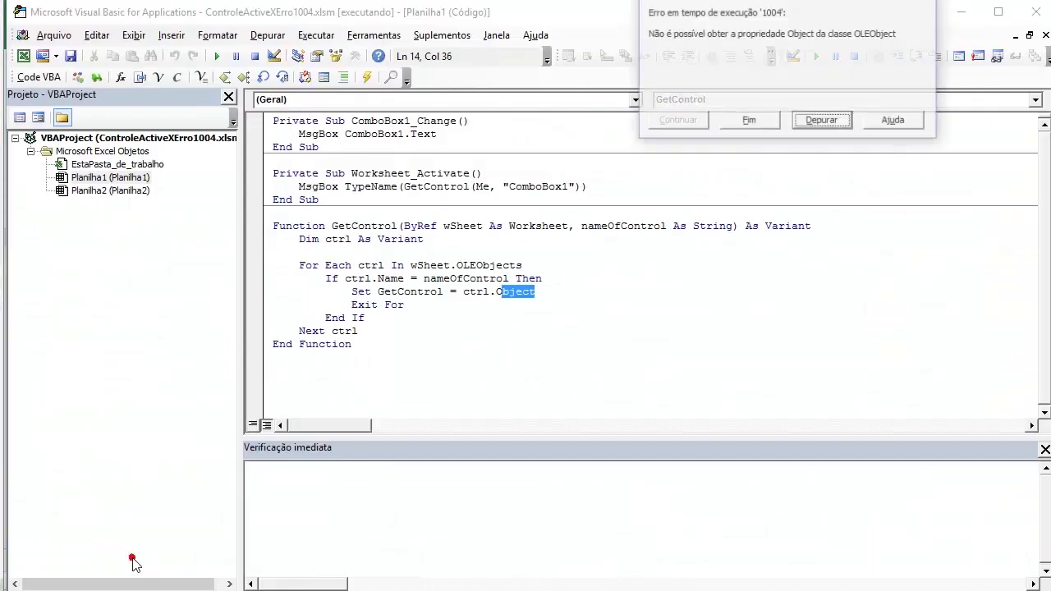
click(820, 121)
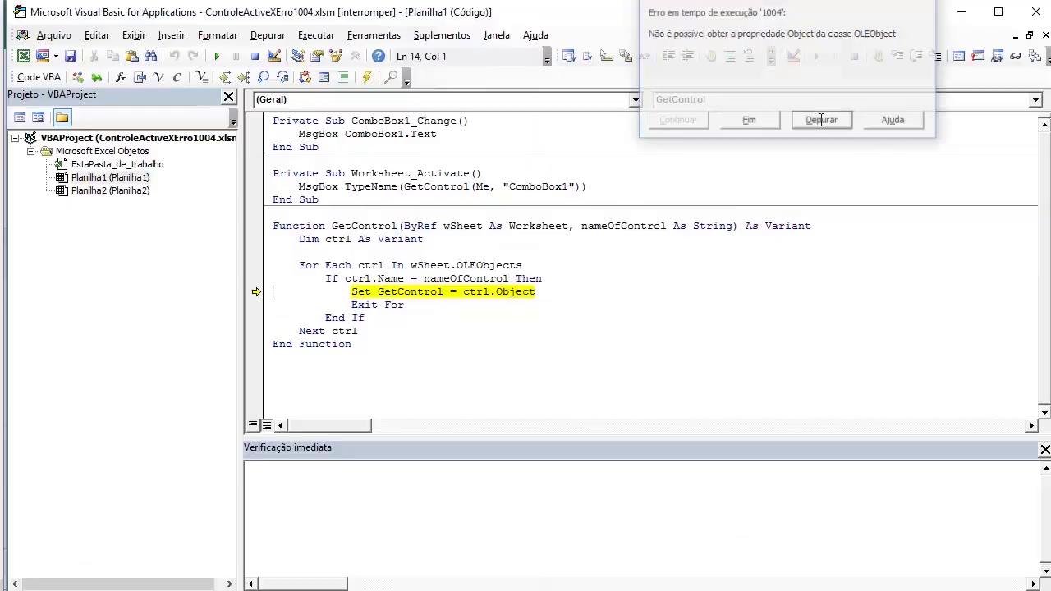
click(616, 198)
click(255, 57)
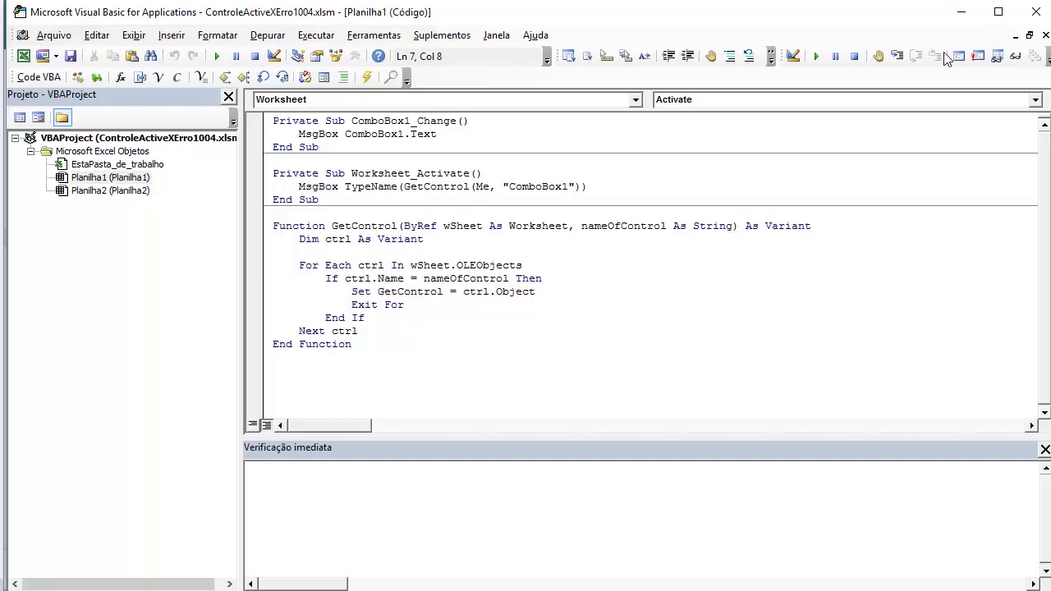
click(24, 56)
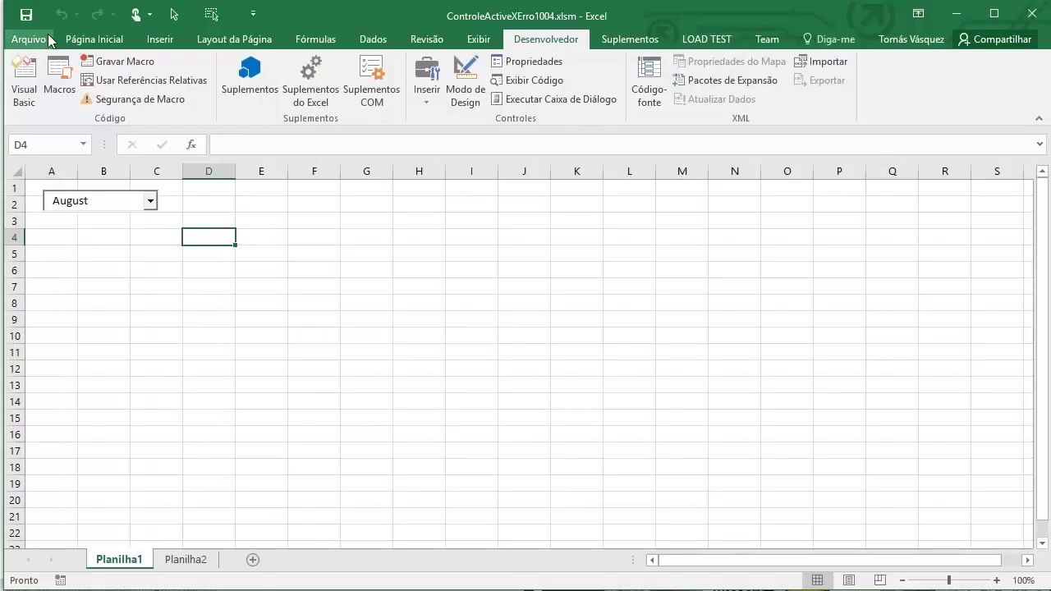
Close and reopen ControleActiveXErro1004.xlsm from recent files, enabling its content
click(50, 40)
click(49, 386)
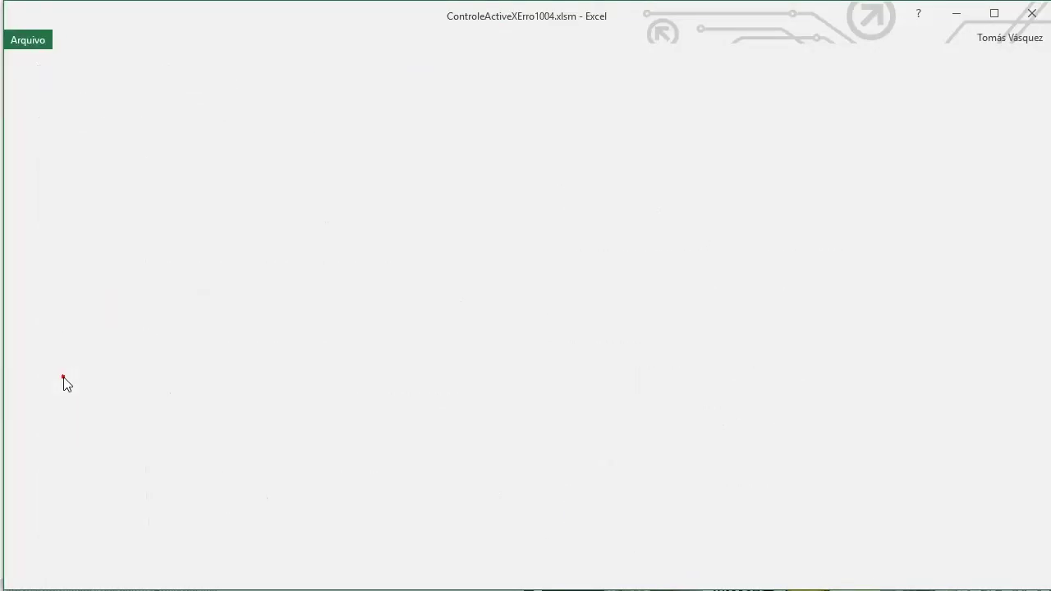
click(29, 39)
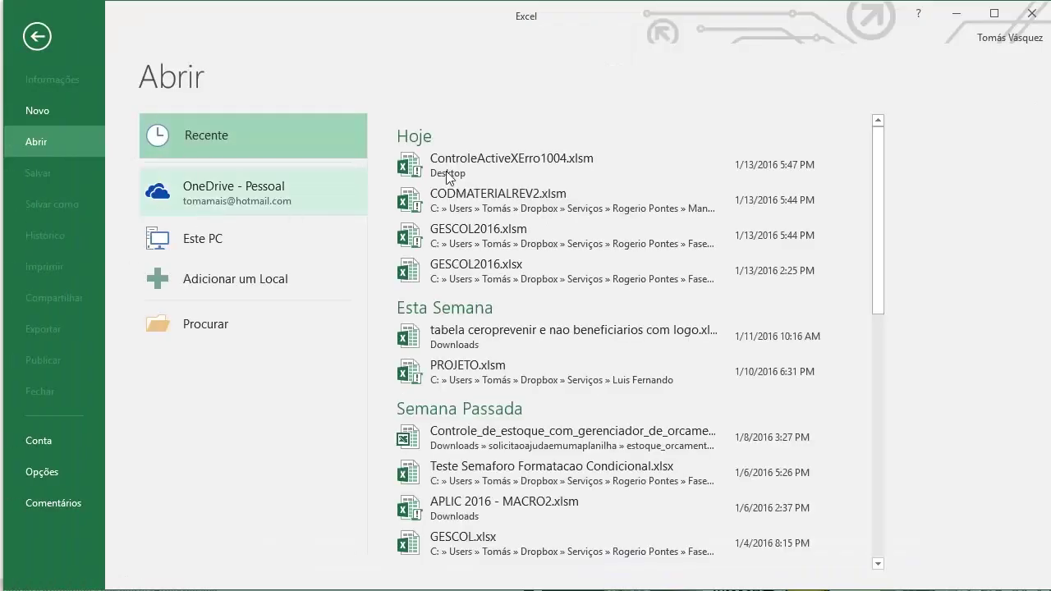
click(475, 164)
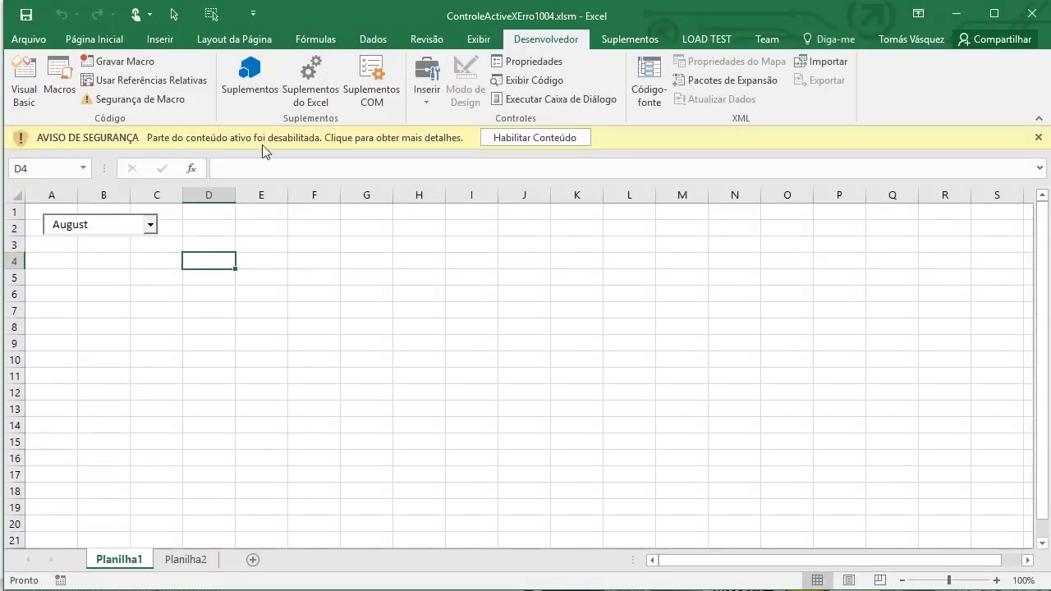
click(536, 138)
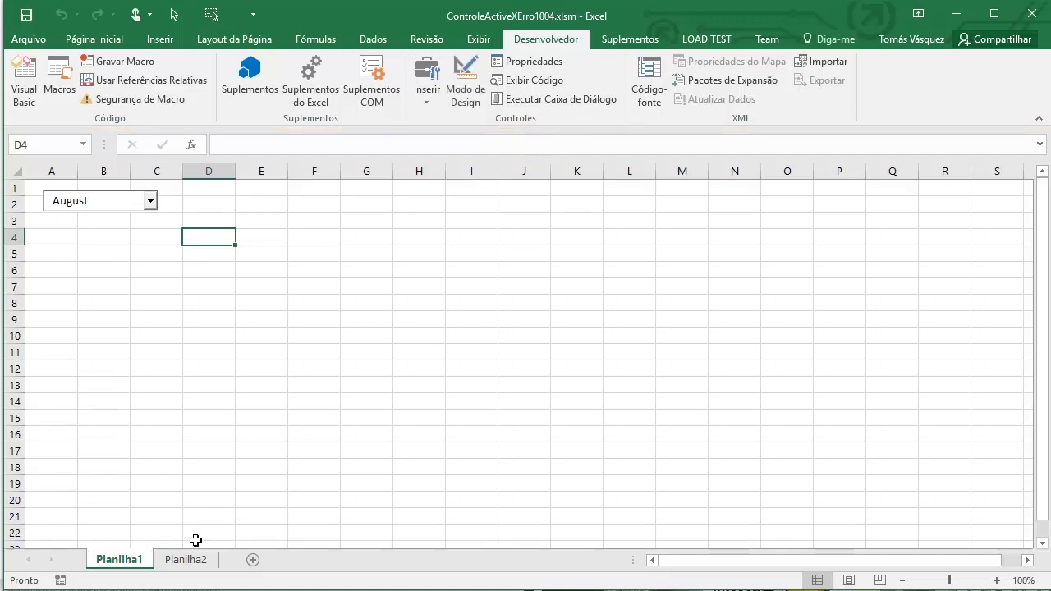
Switch to Planilha2 and back to Planilha1, then dismiss the 'ComboBox' message
click(198, 560)
click(131, 567)
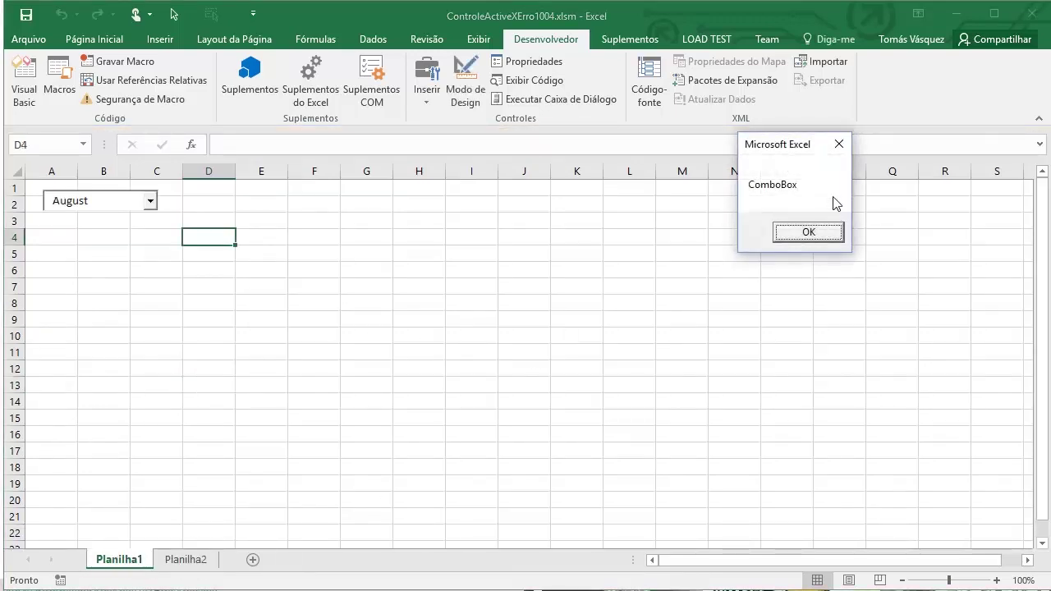
drag(797, 148, 556, 143)
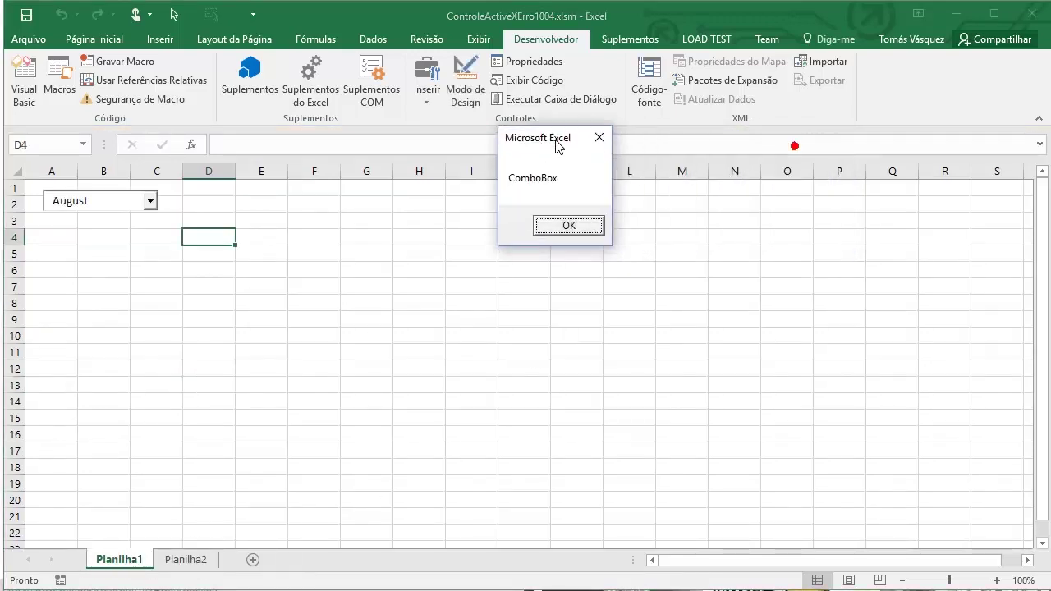
click(568, 230)
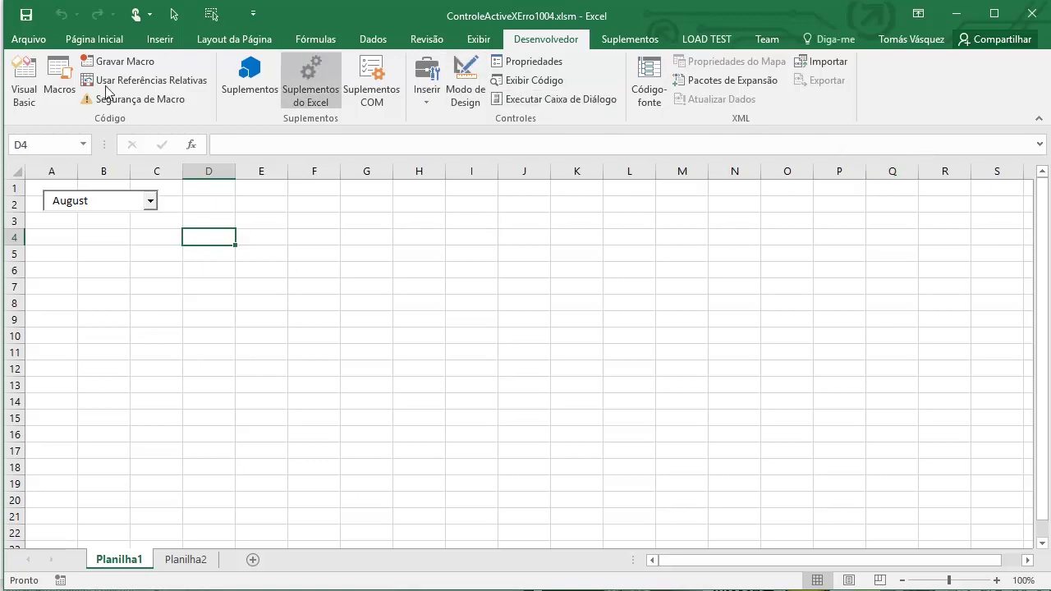
click(23, 39)
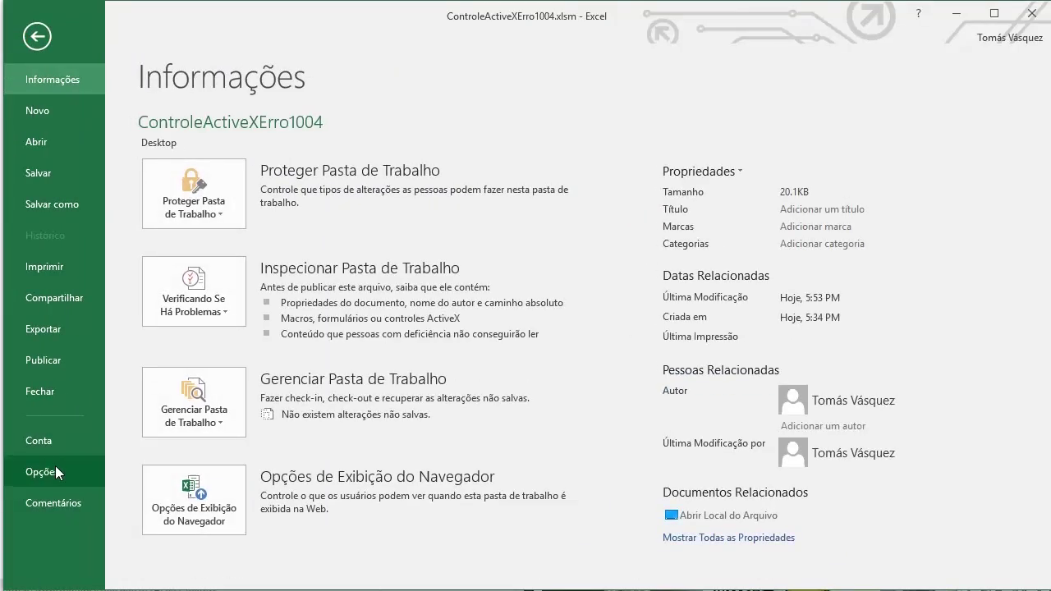
Set ActiveX to 'Desabilitar todos os controles sem notificação' in the Trust Center and confirm
click(55, 471)
click(254, 265)
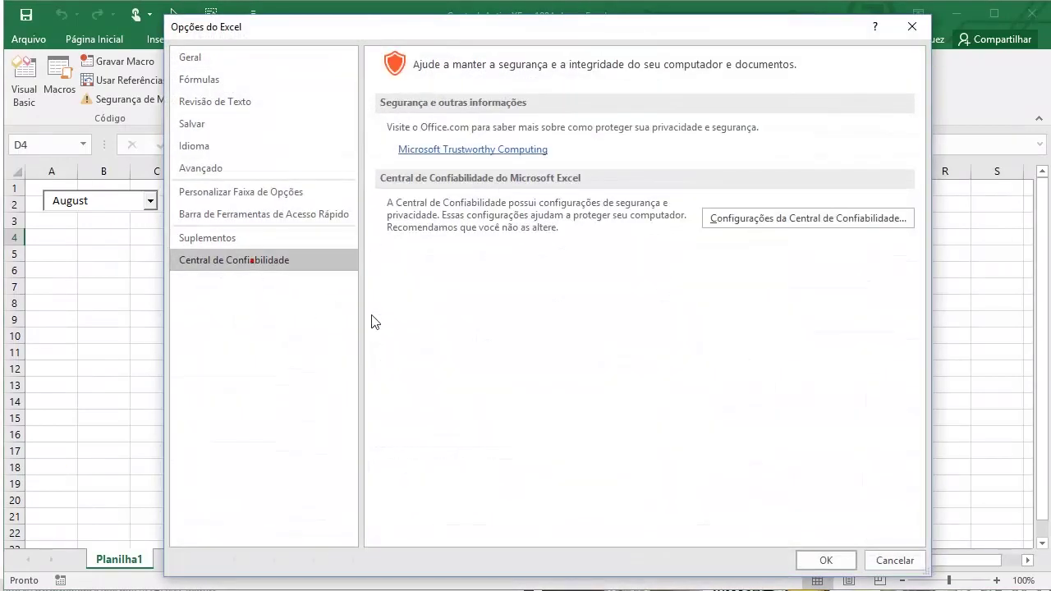
click(804, 214)
click(469, 108)
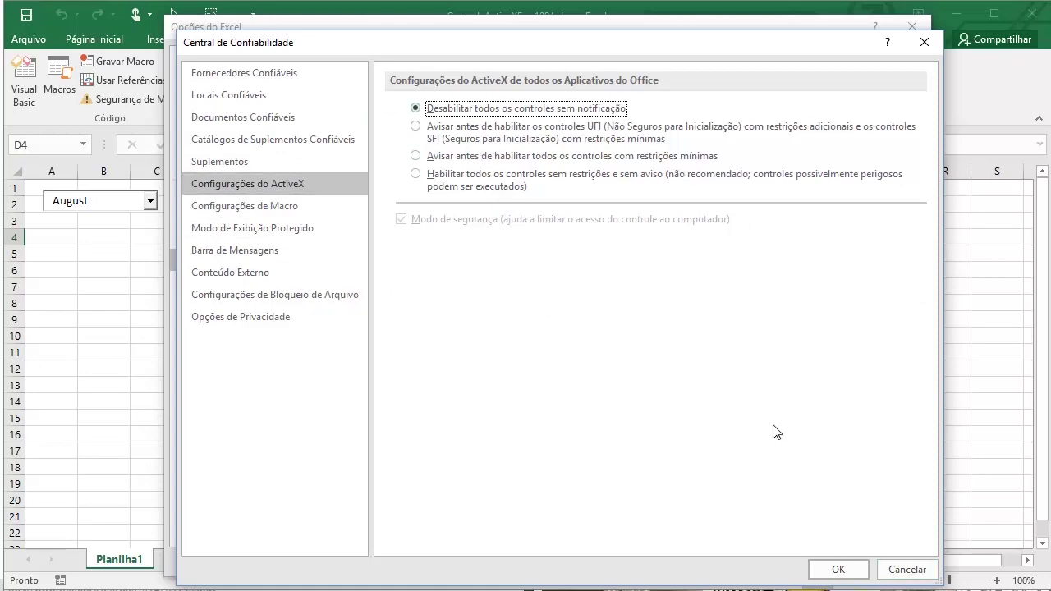
click(839, 568)
click(849, 561)
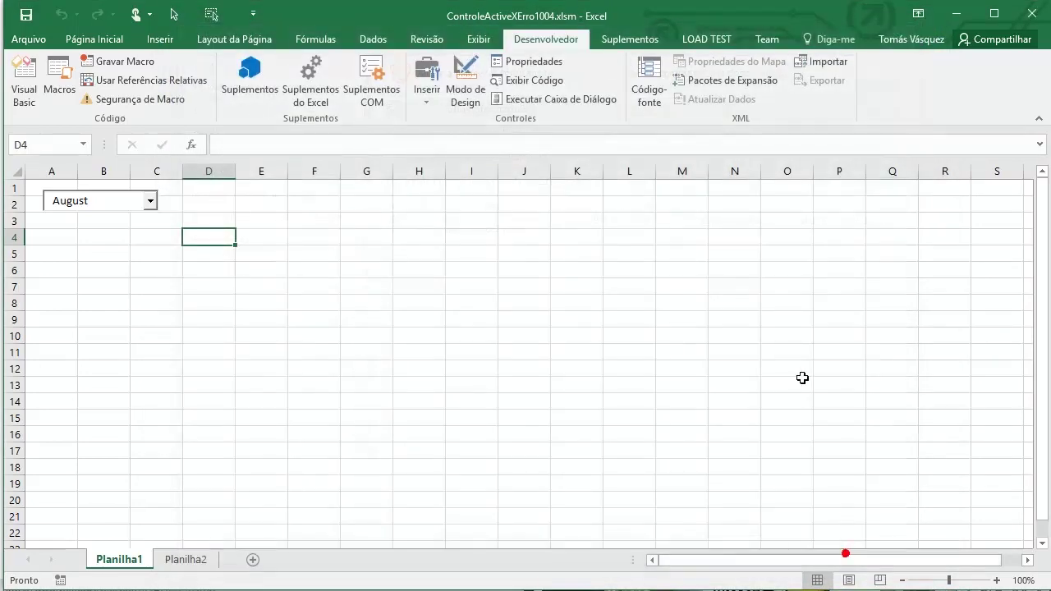
Save, close and reopen ControleActiveXErro1004.xlsm from recent files, then select cell G5
click(26, 14)
key(ctrl+w)
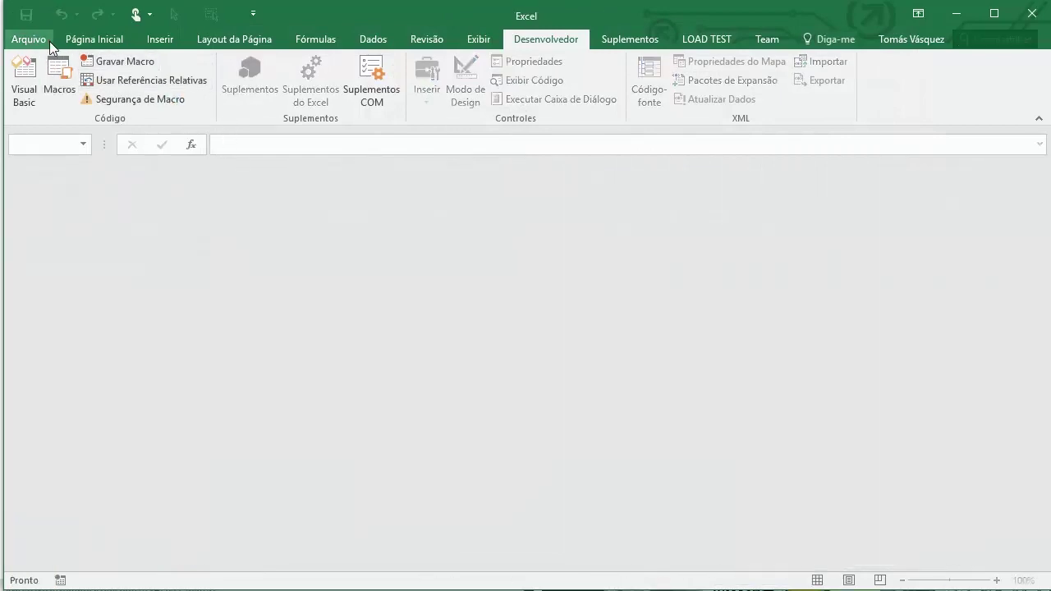
click(45, 39)
click(463, 174)
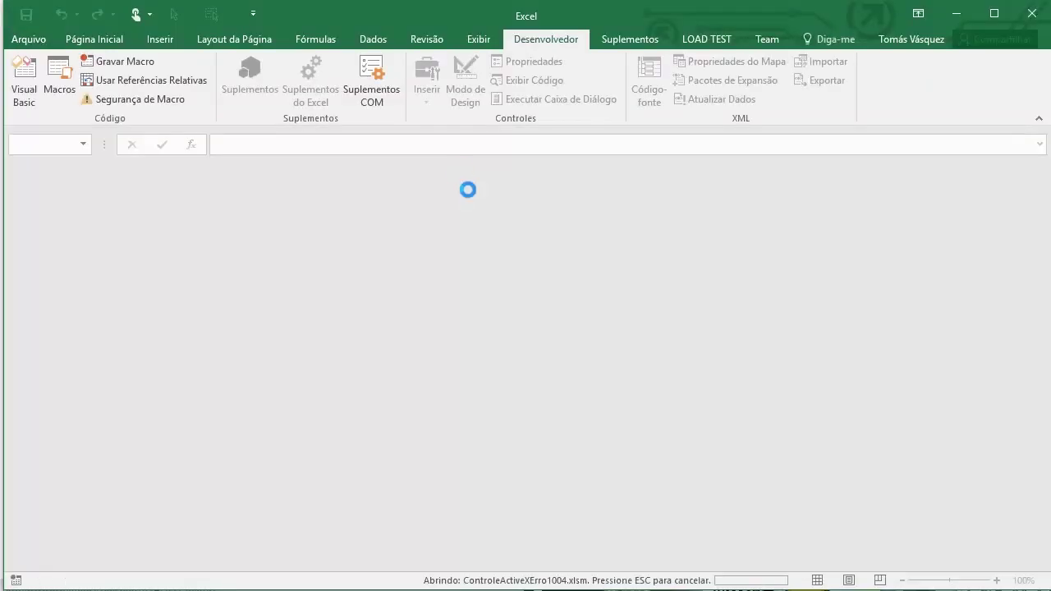
click(368, 254)
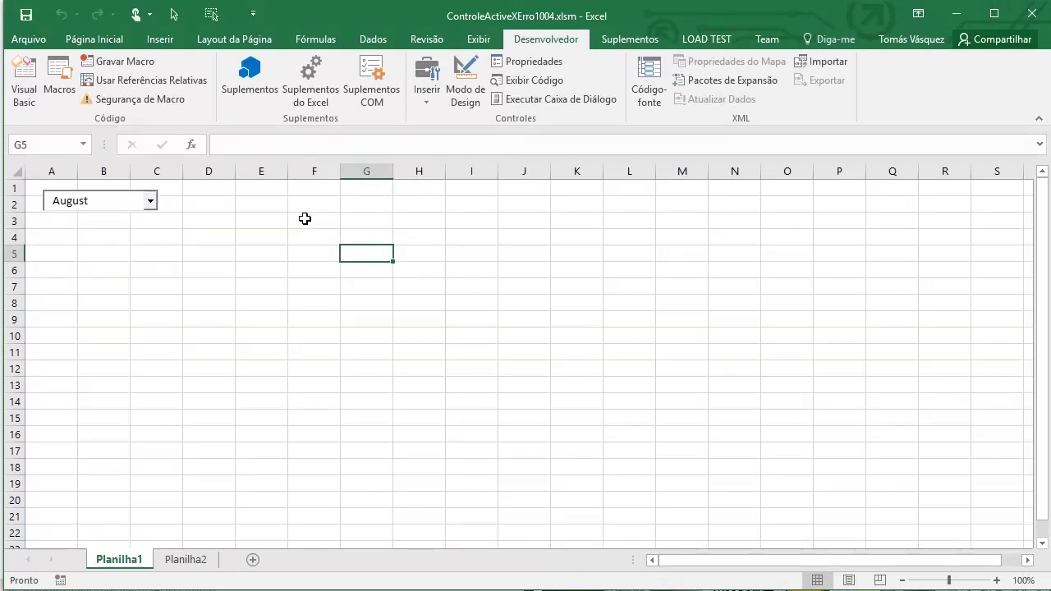
With Modo de Design on, try placing an ActiveX check box on the sheet
click(463, 97)
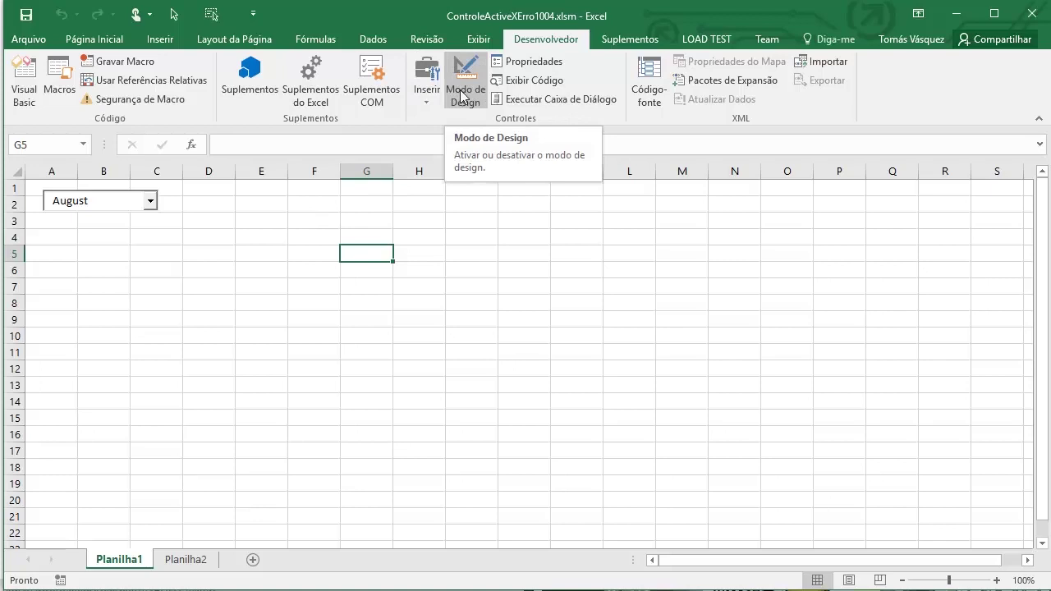
click(426, 101)
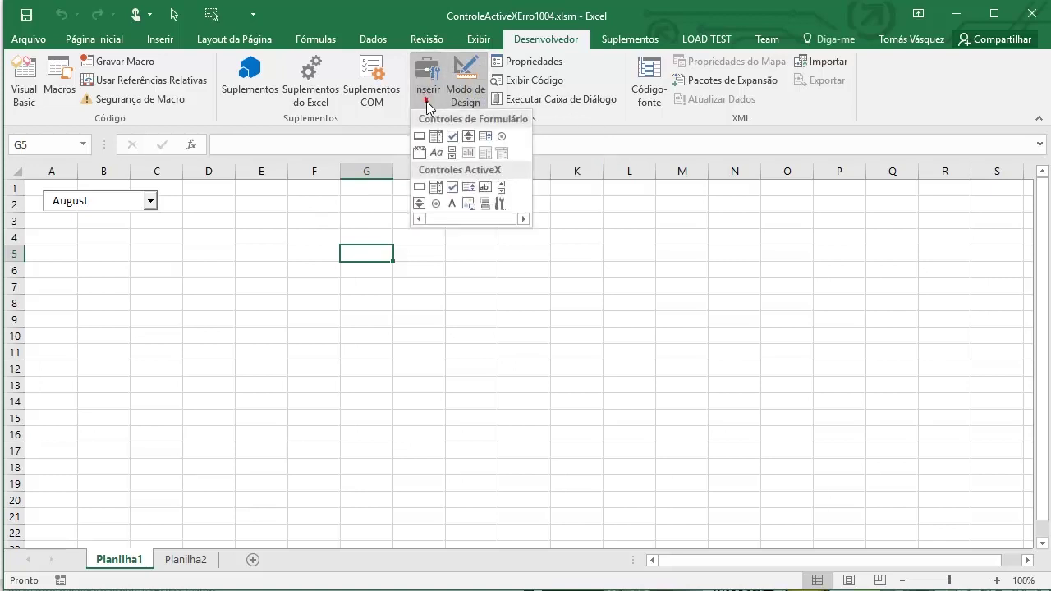
click(452, 187)
click(285, 238)
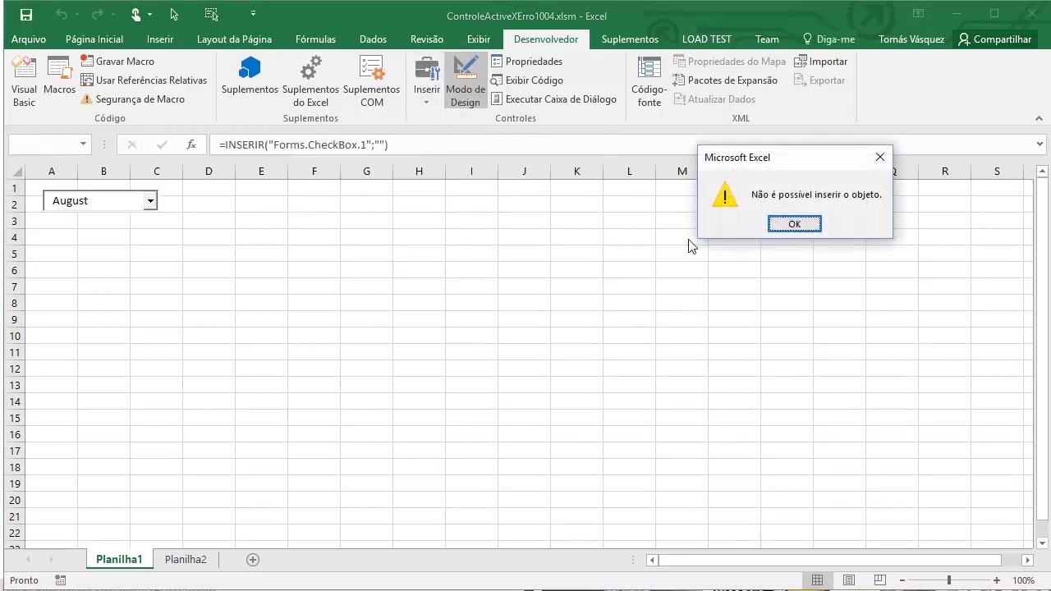